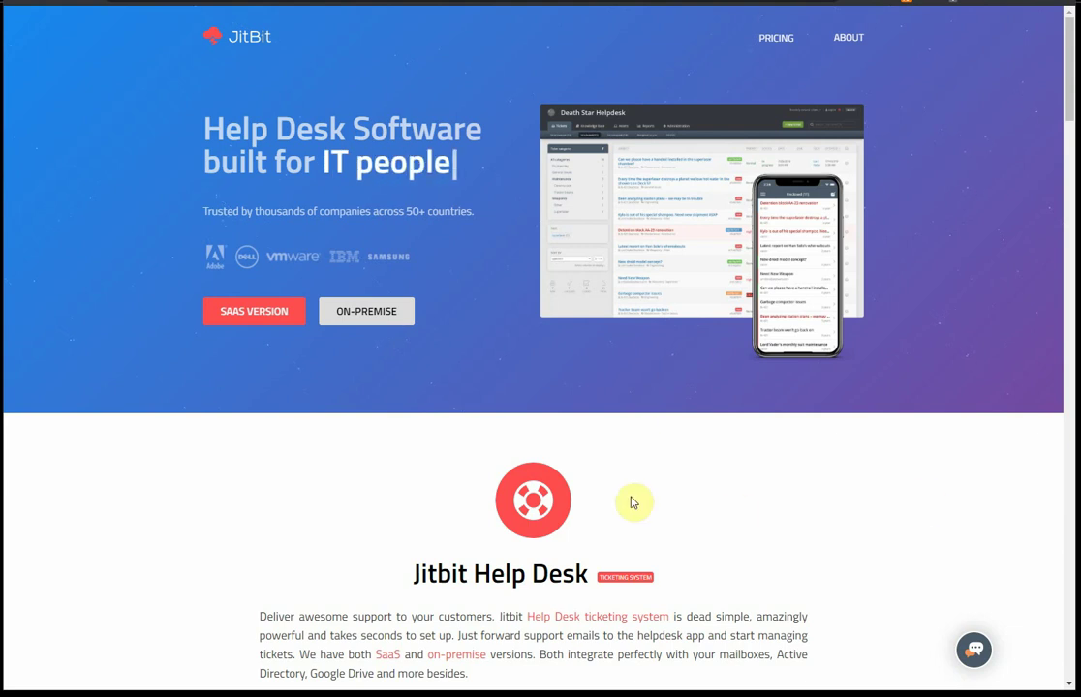
Step: Open the website's support widget to view its contact form, and close it again
click(975, 648)
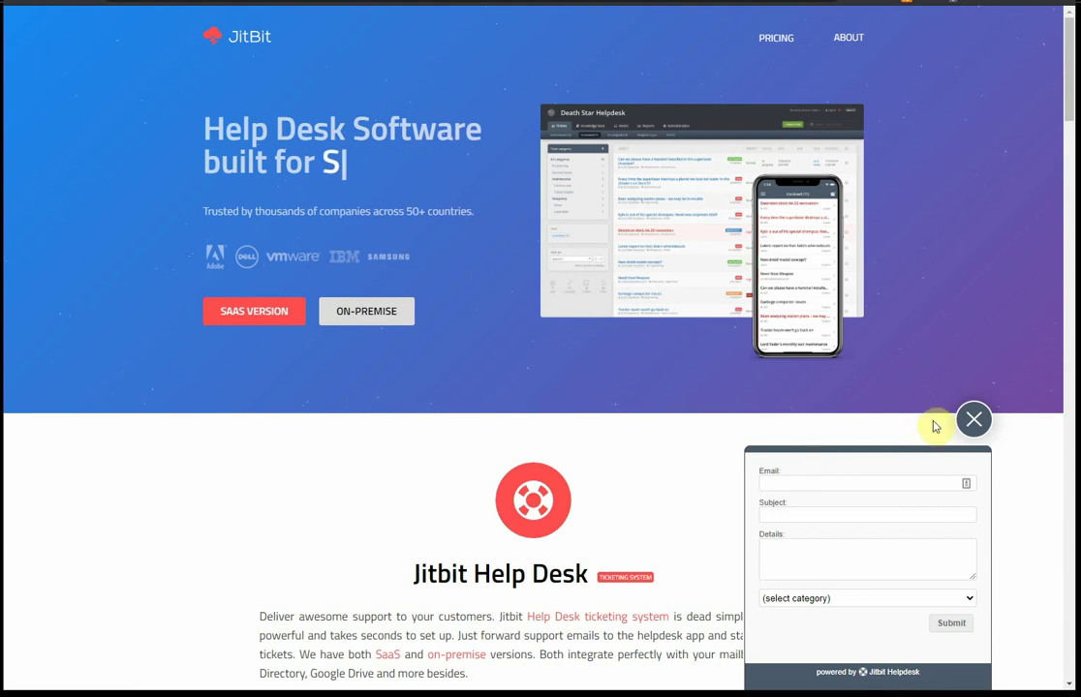
click(968, 422)
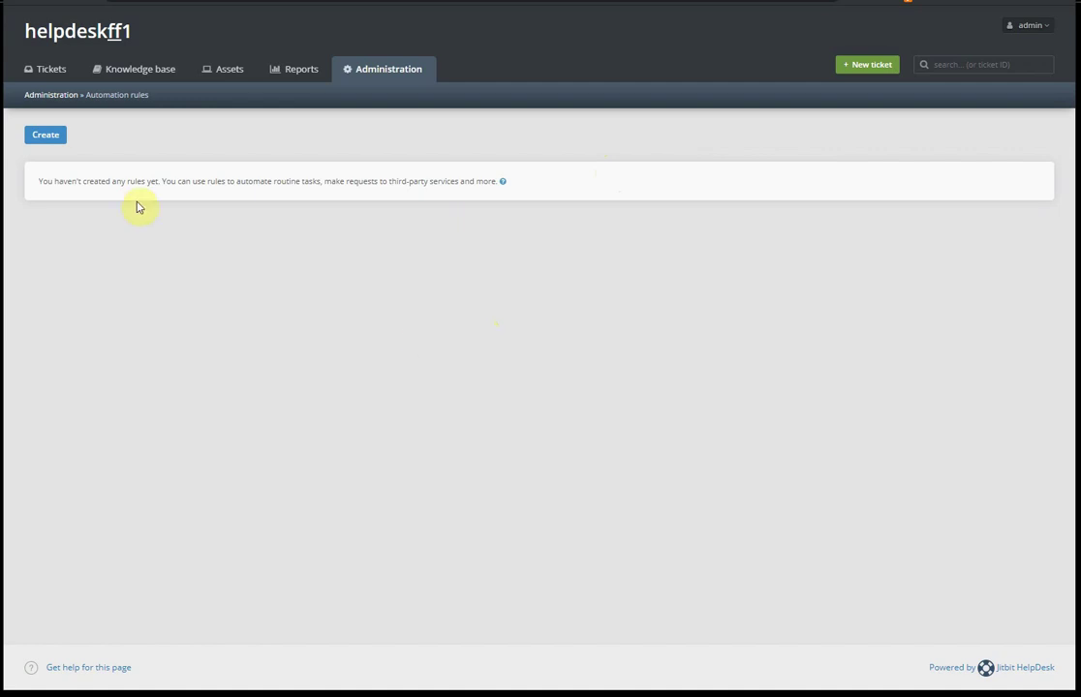
Step: Create a new automation rule named "pause for 30 secs"
click(45, 135)
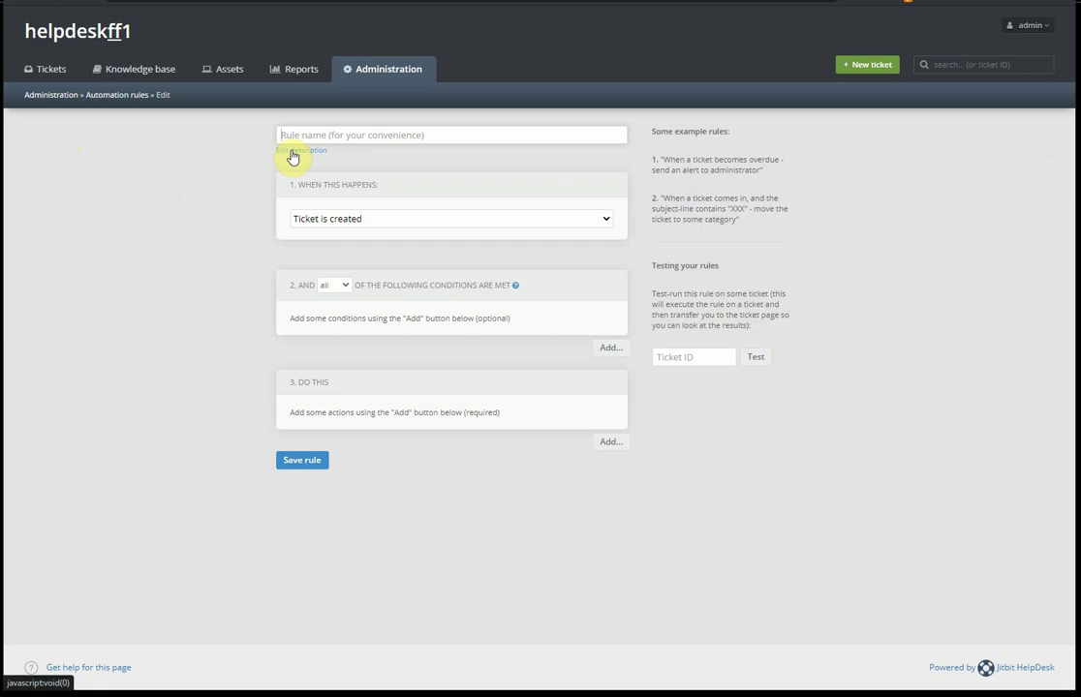
text(ause)
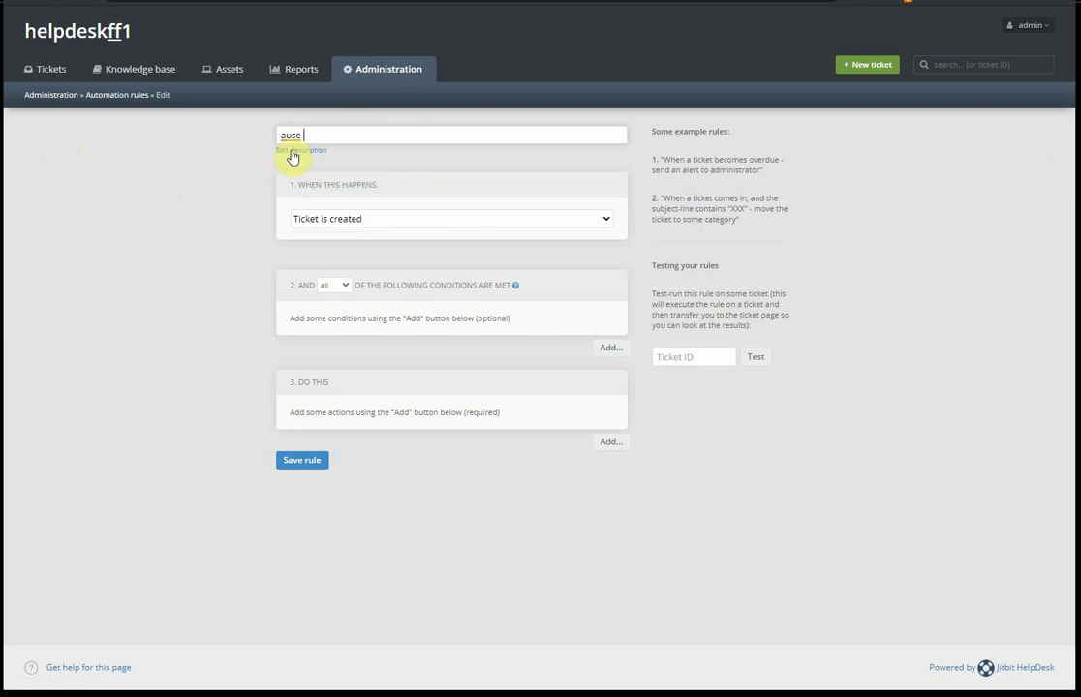
key(Home)
text(p)
key(End)
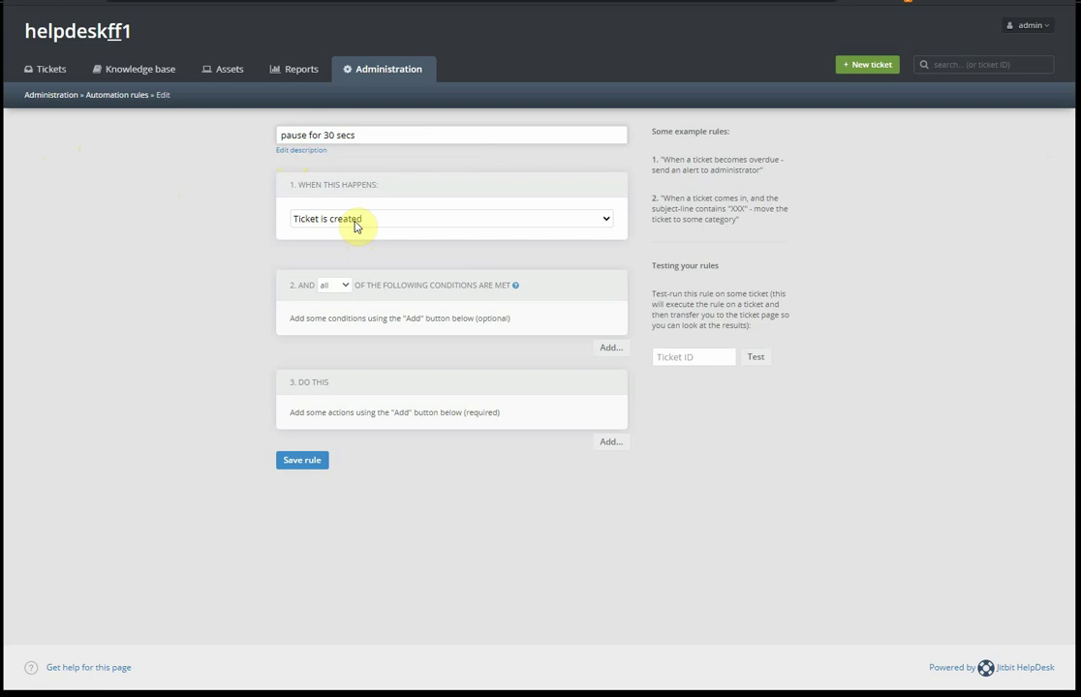
Step: Add a condition to the rule requiring that the ticket came via the Live Chat widget
click(608, 349)
click(516, 350)
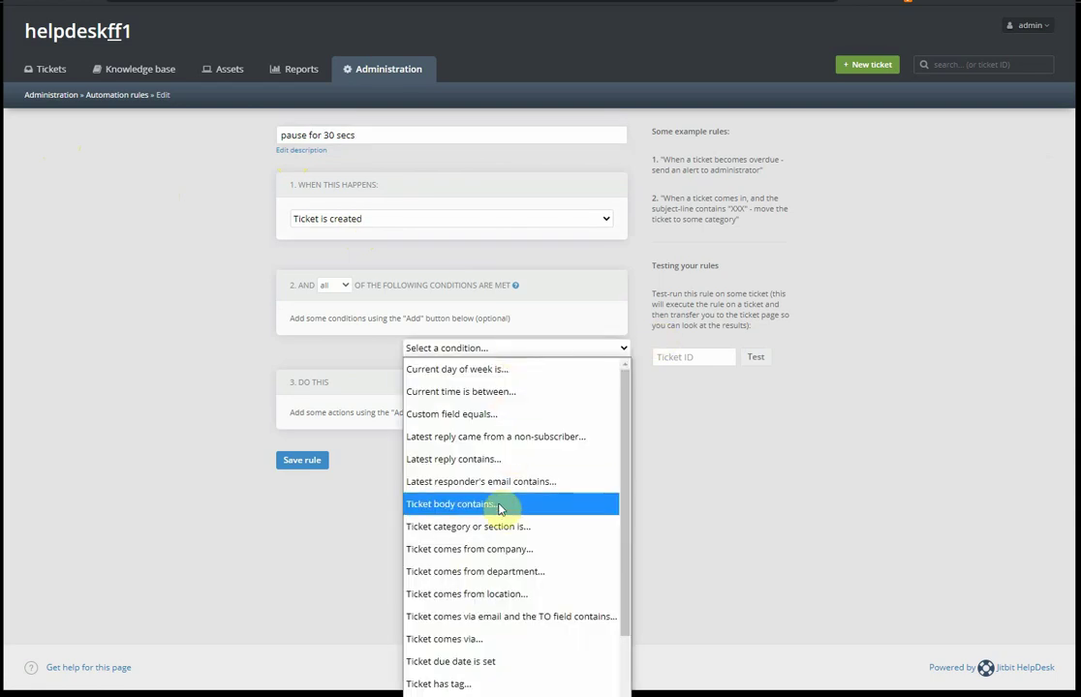
click(447, 640)
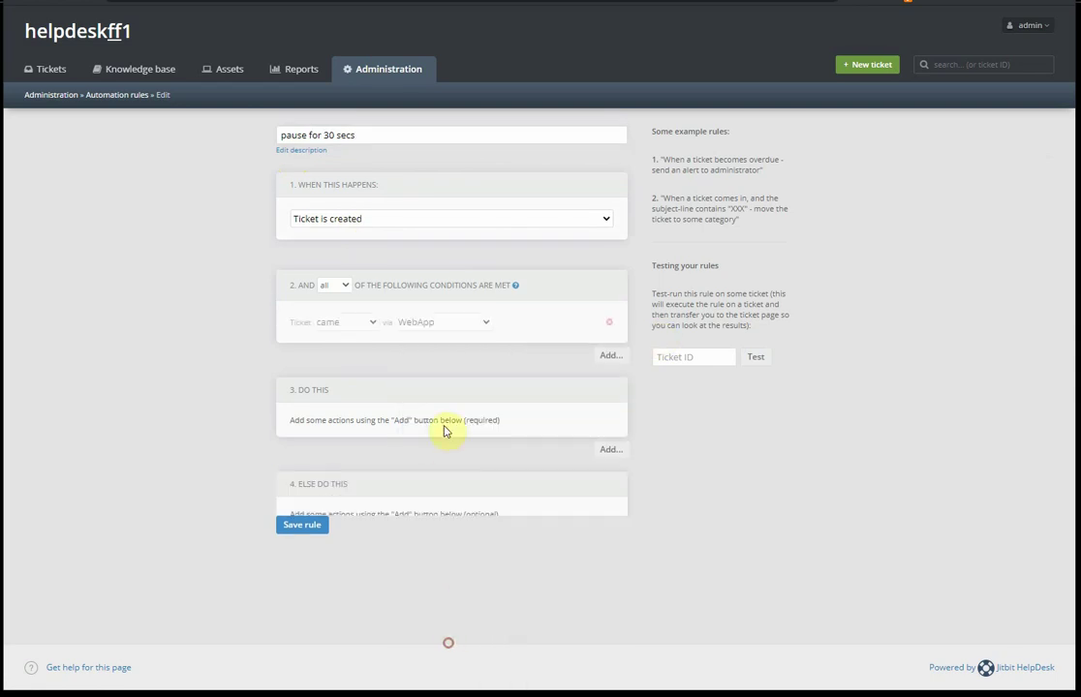
click(463, 322)
click(433, 499)
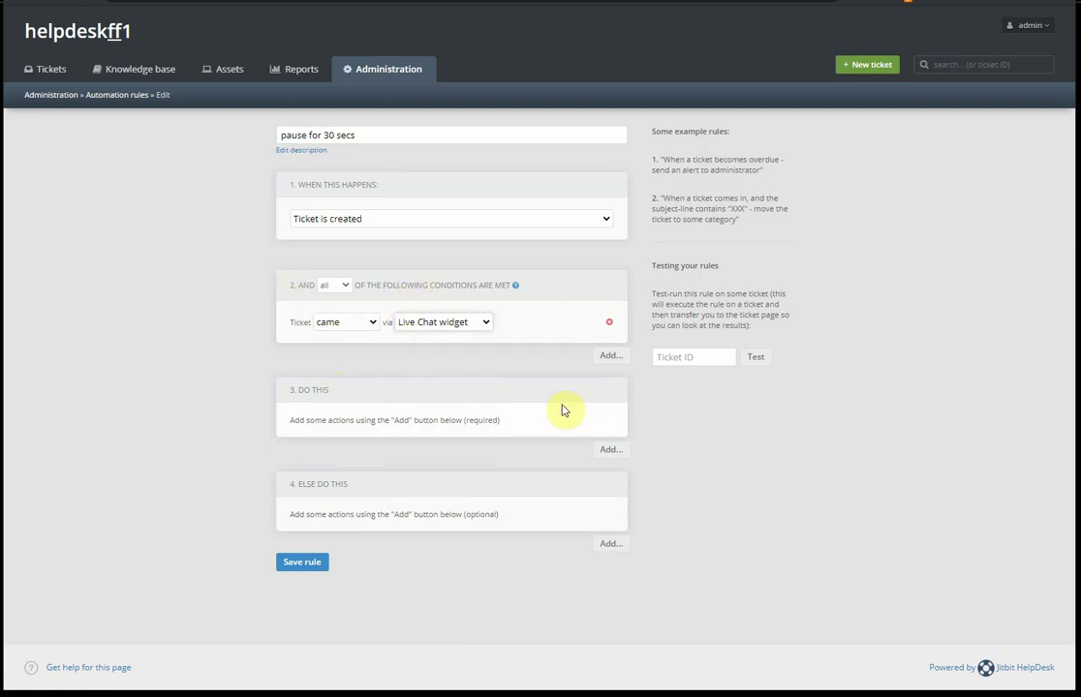
click(610, 449)
click(518, 449)
scroll(552, 349, down, 5)
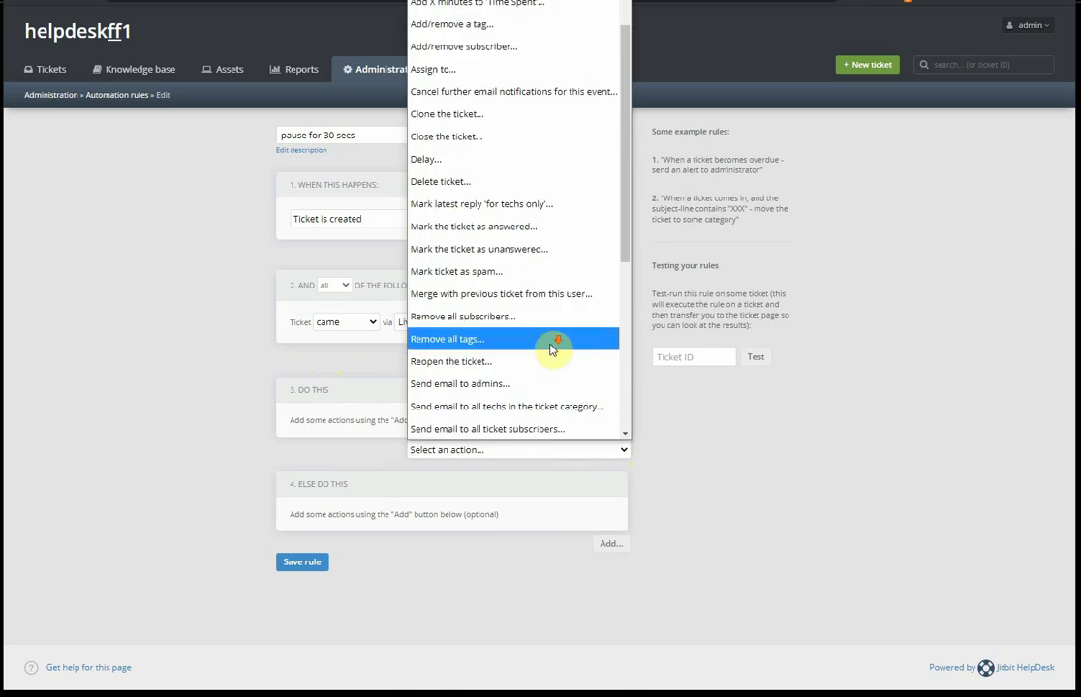
click(473, 429)
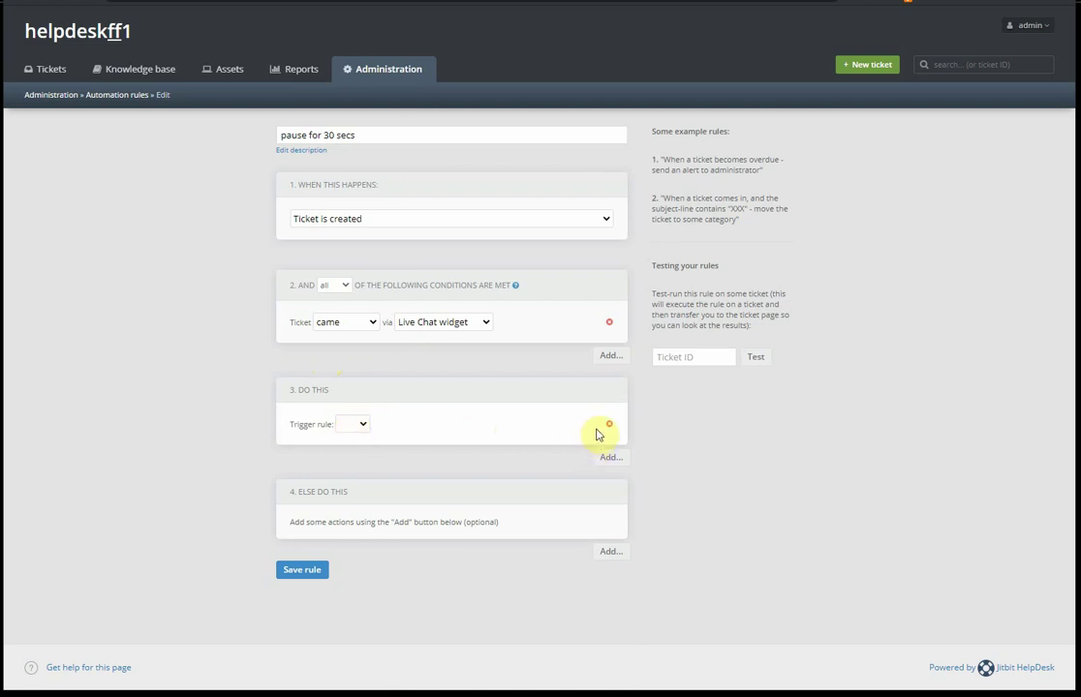
click(609, 424)
Step: Add a Delay action that pauses for 30 seconds before running the next actions
click(609, 418)
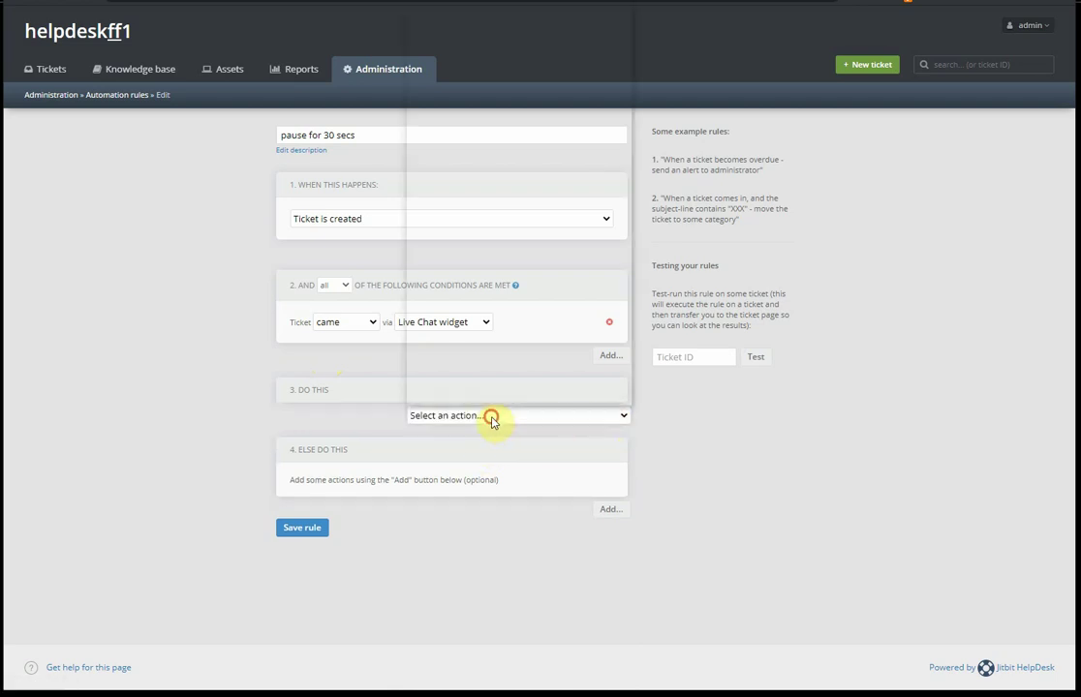
click(489, 416)
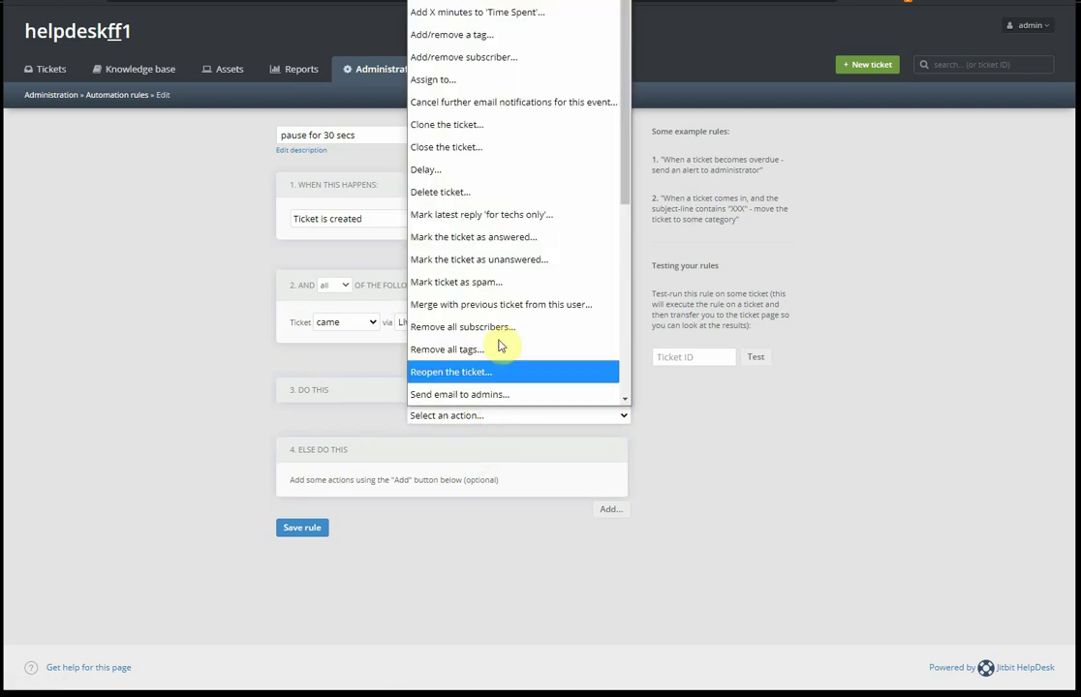
click(477, 172)
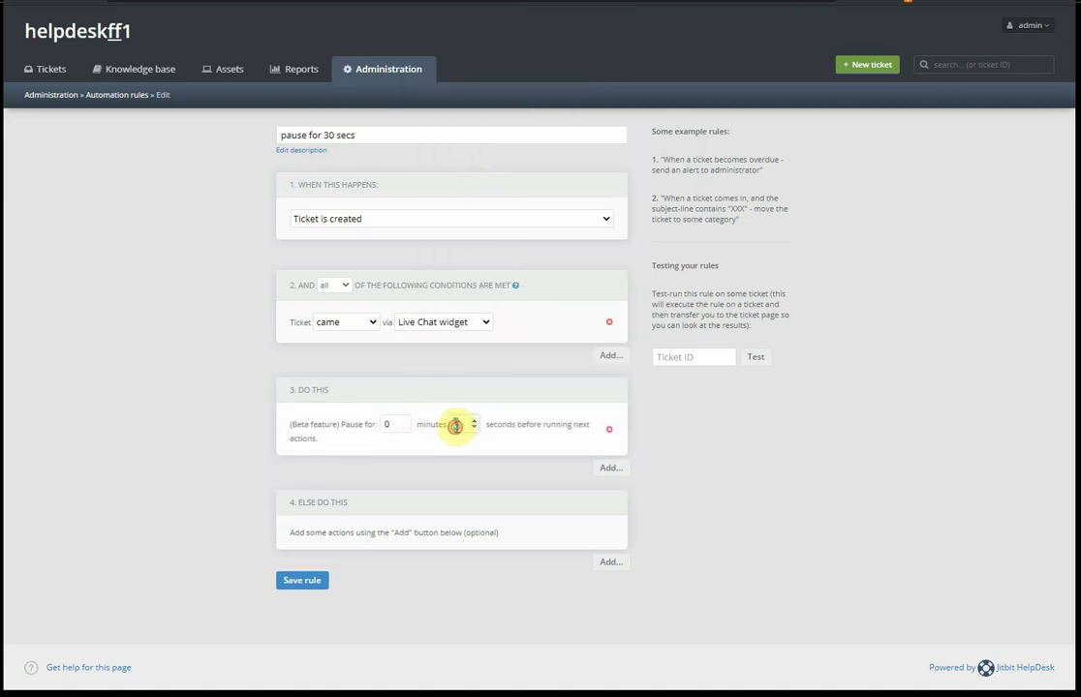
double_click(455, 426)
text(30)
click(624, 471)
click(507, 471)
scroll(489, 407, down, 5)
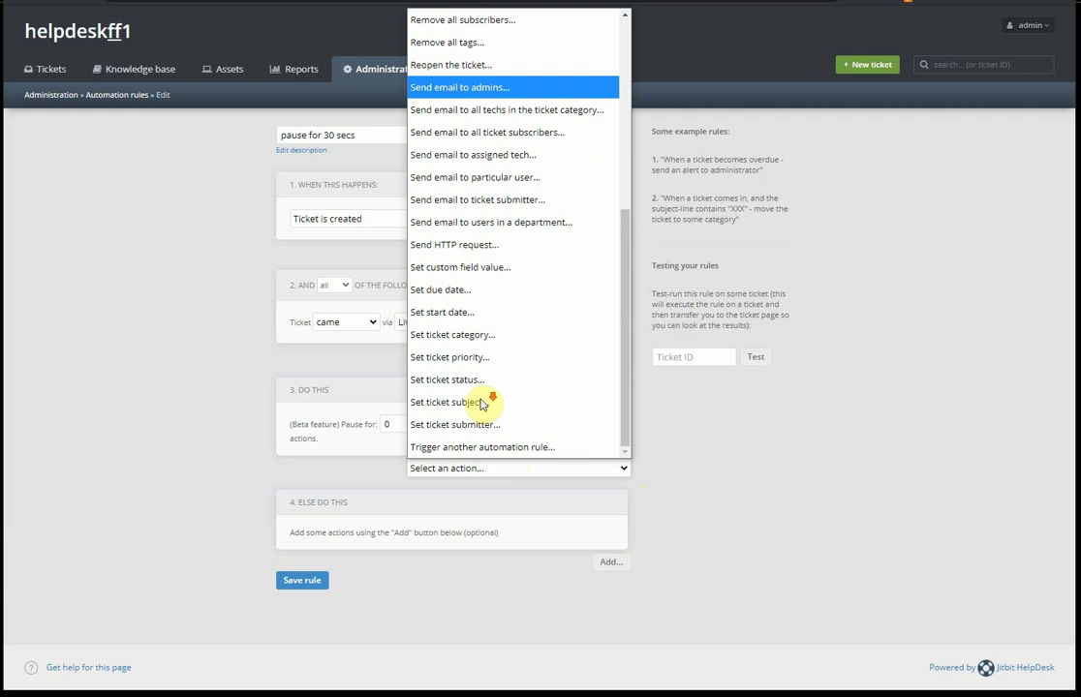
click(468, 447)
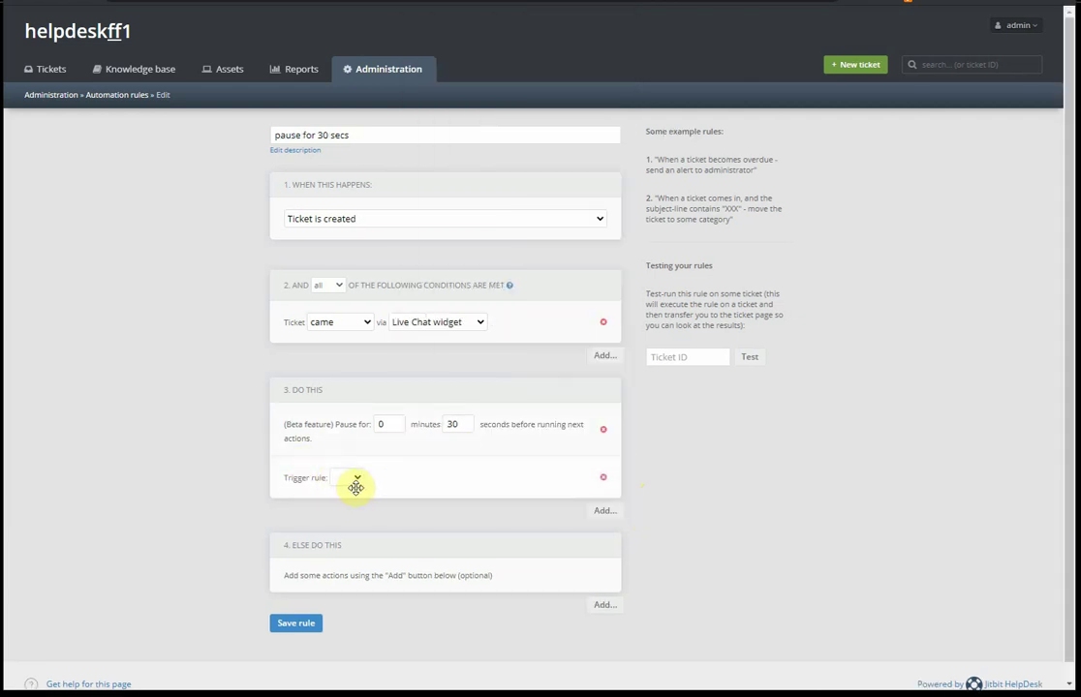
click(603, 477)
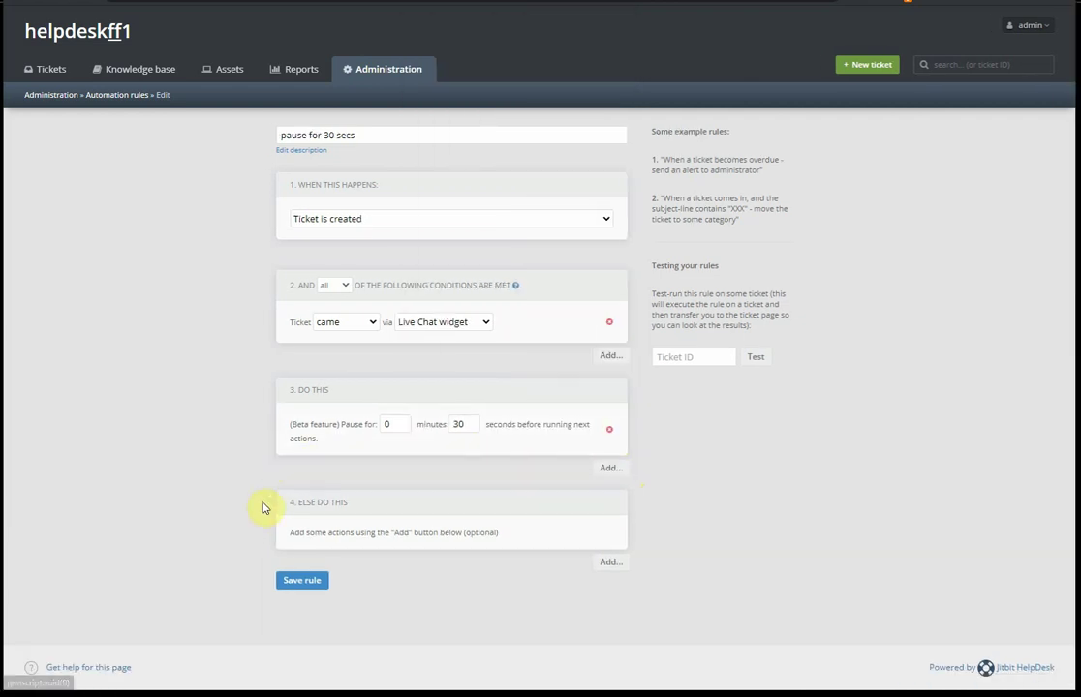
Step: Save the pause rule and create another rule named "responder" with the event "Triggered by another rule"
click(320, 583)
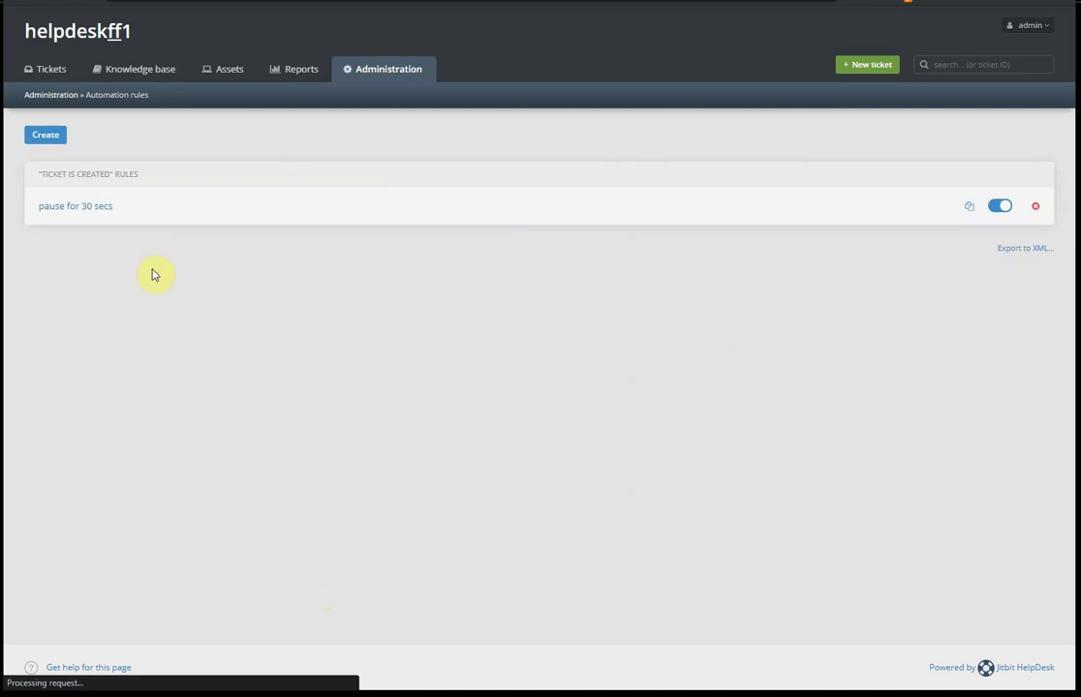
click(49, 131)
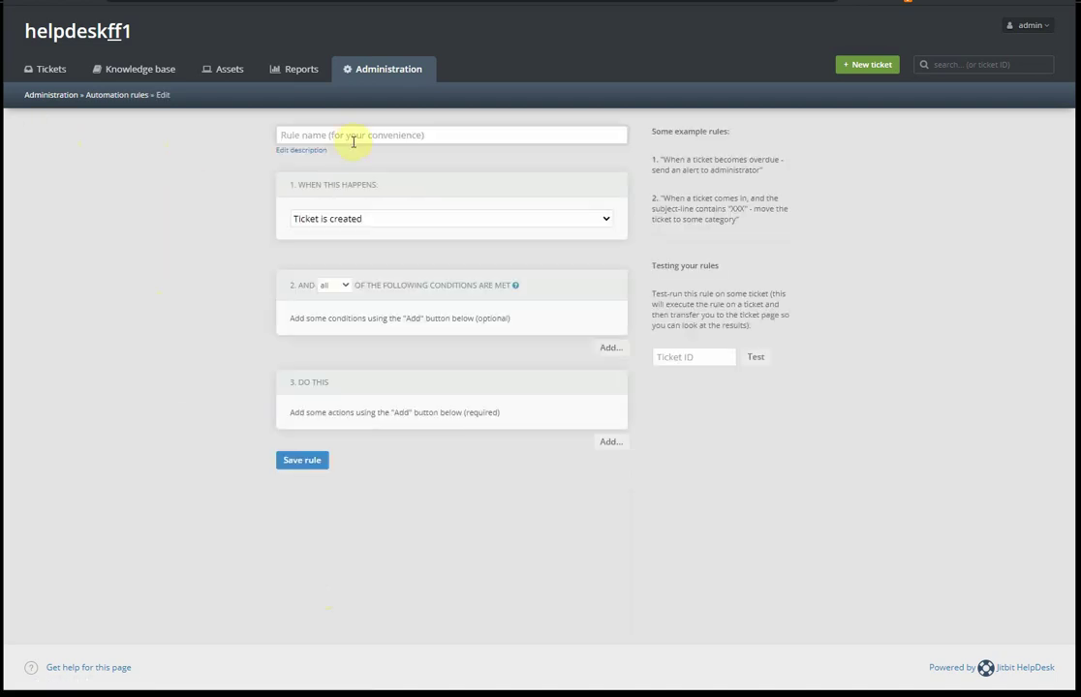
text(responder)
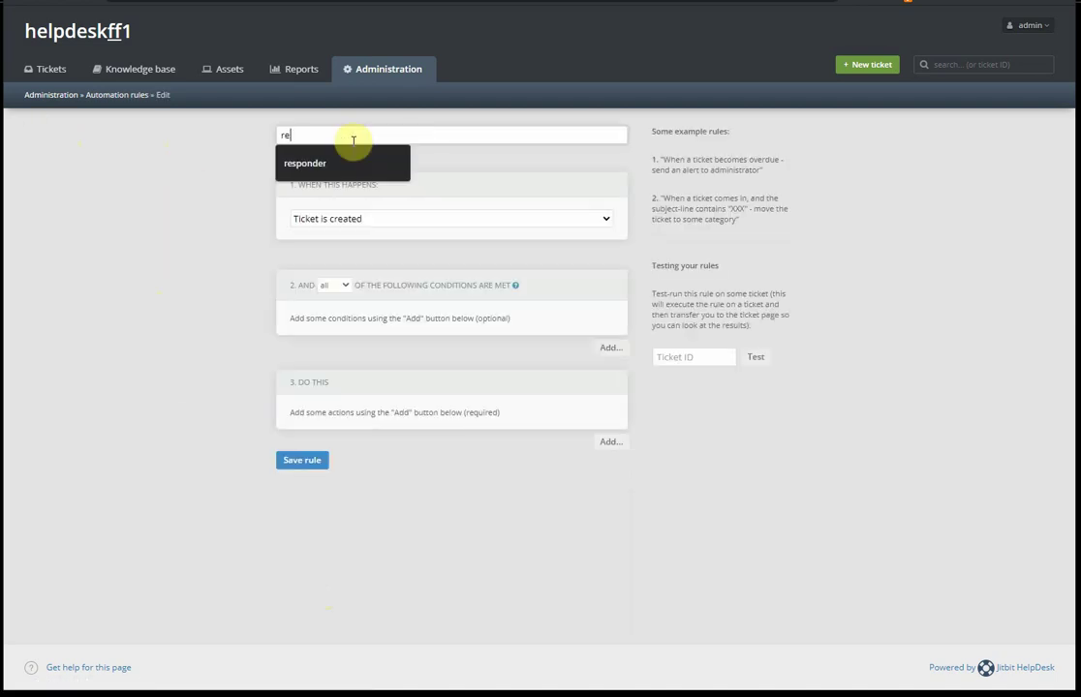
click(380, 221)
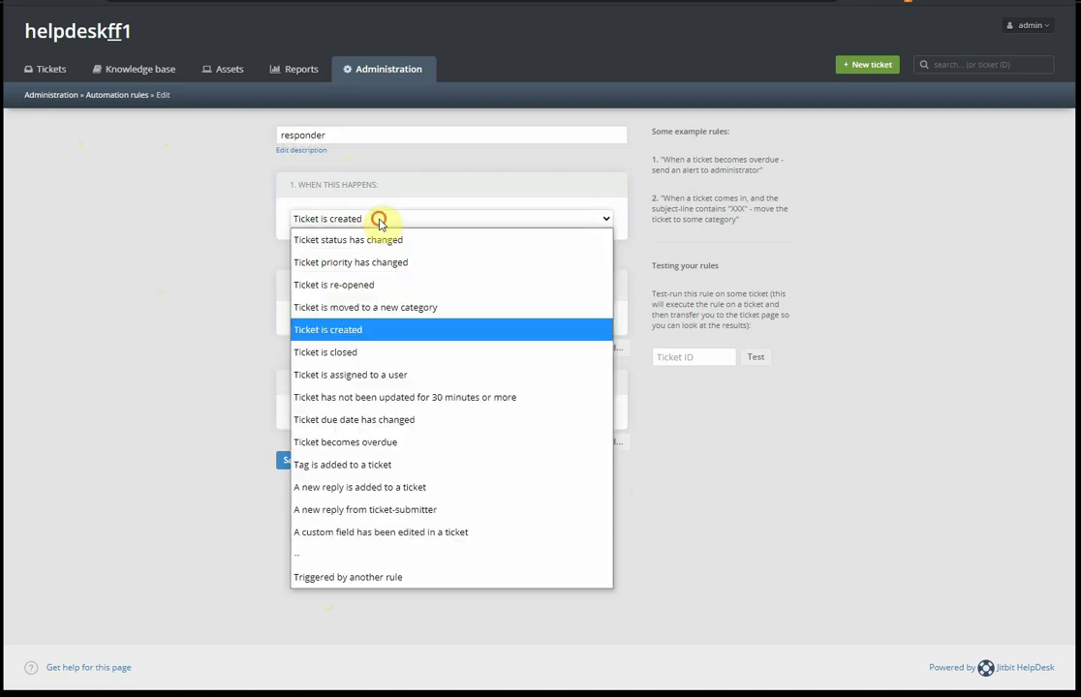
click(349, 579)
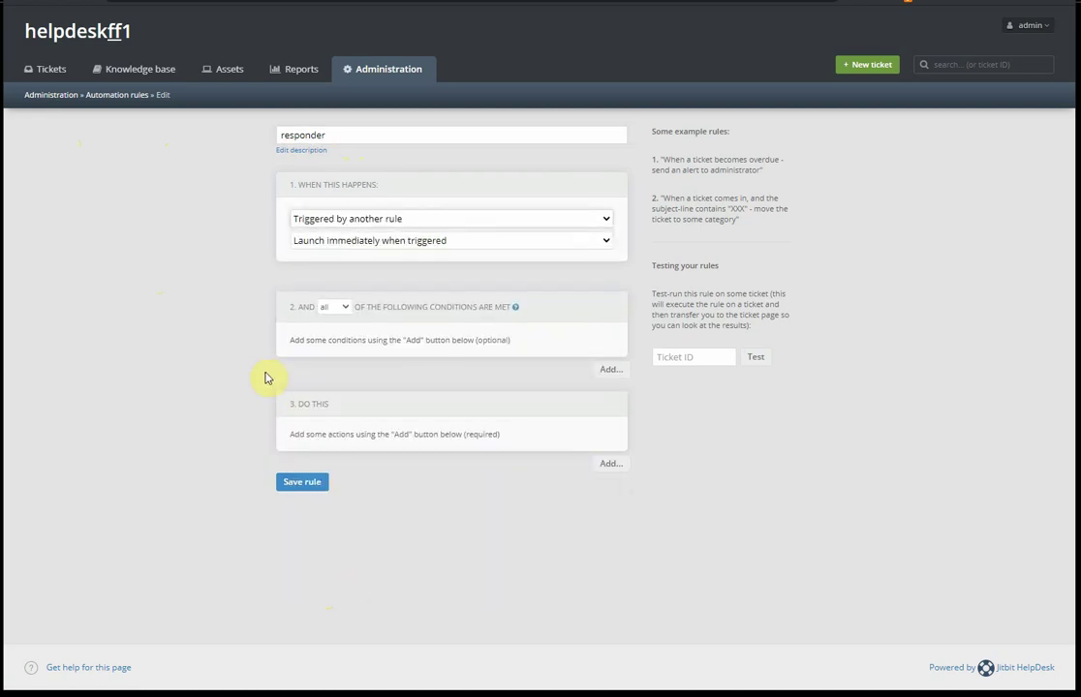
Step: Add a condition to the responder rule that the ticket has no public replies from humans
click(610, 369)
click(500, 370)
scroll(511, 518, down, 3)
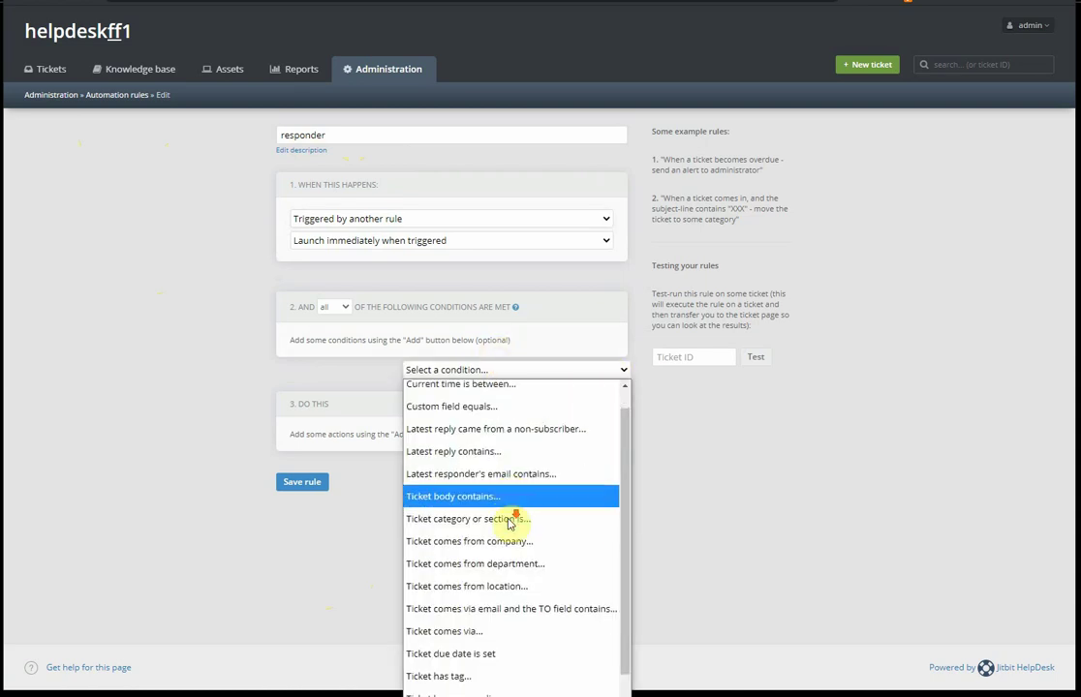
click(447, 588)
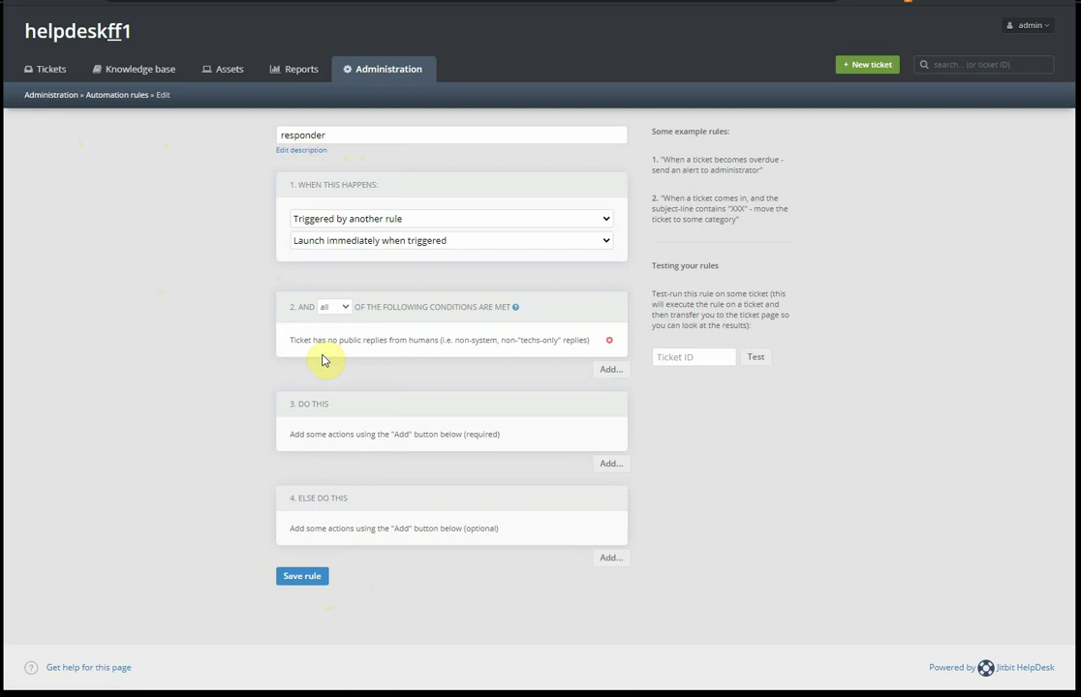
Step: Add the ticket reply "Sorry, there's no one there to take your call, but we logged your request and get back to you." and save the rule
click(610, 462)
click(489, 462)
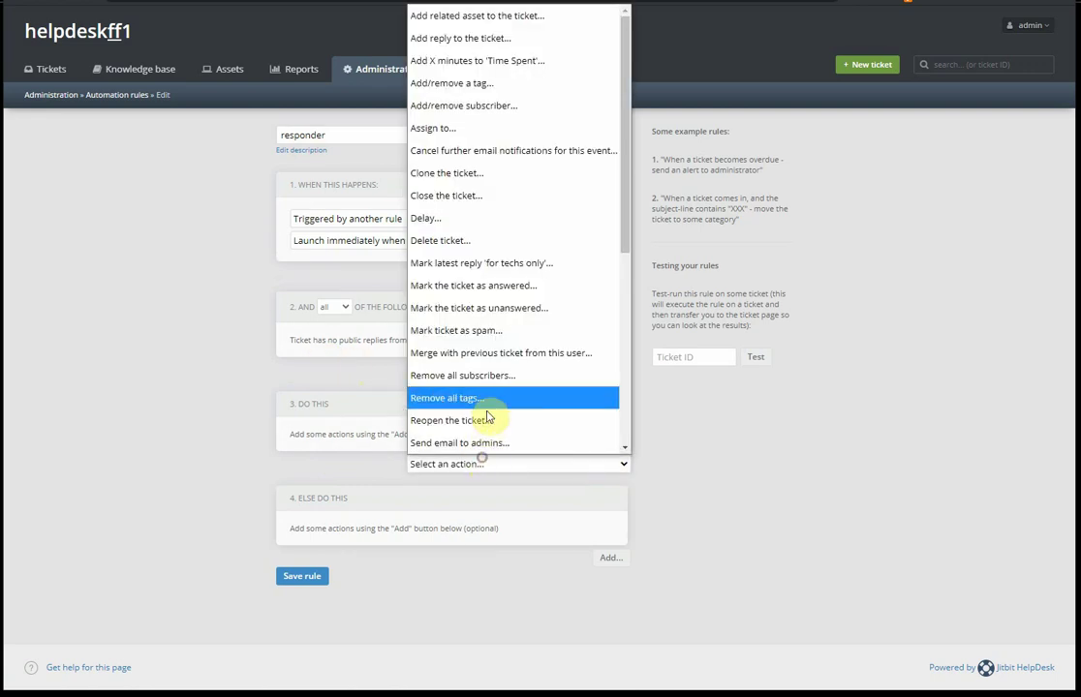
scroll(489, 408, down, 3)
scroll(488, 409, up, 5)
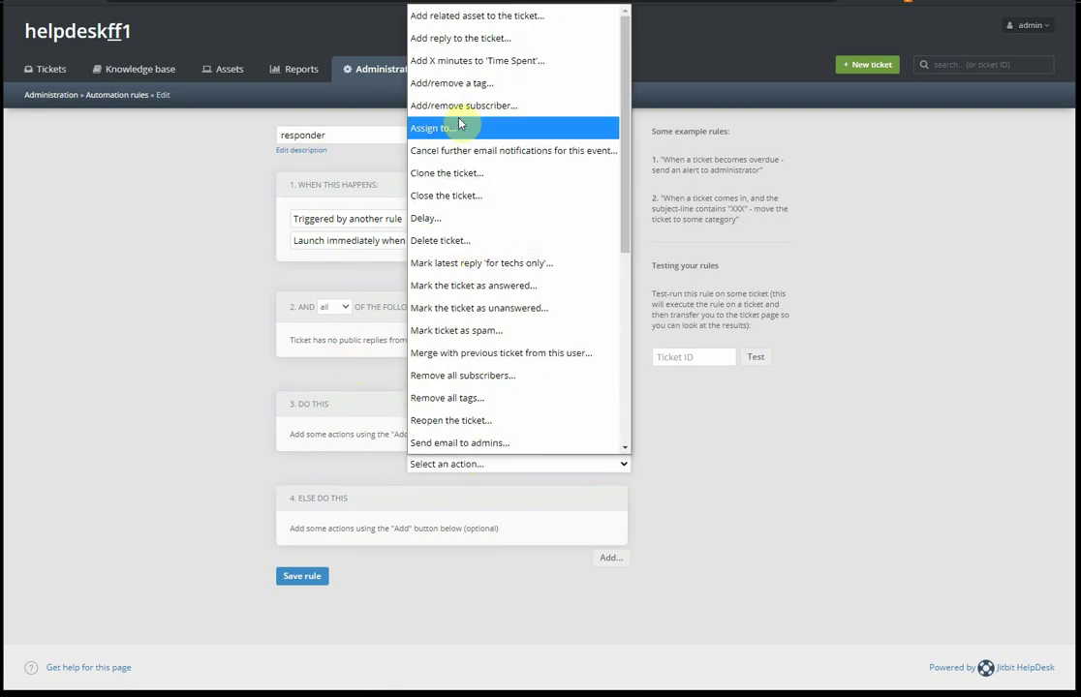
click(494, 39)
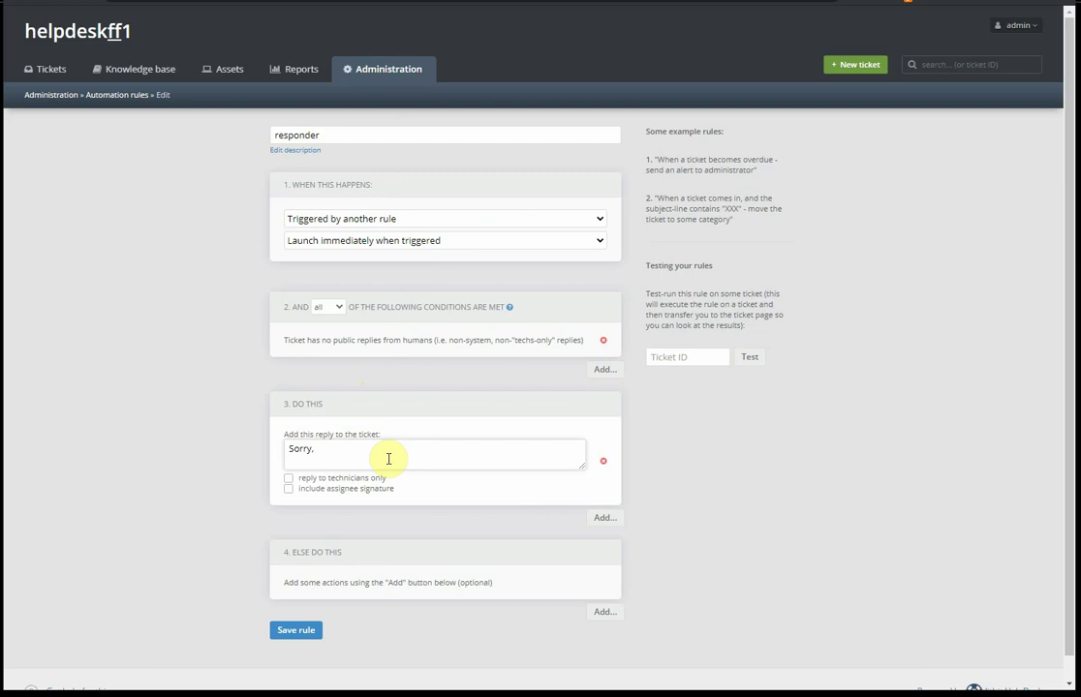
text(Sorry, there's noone there)
key(Left)
key(Left)
key(End)
text(to take your)
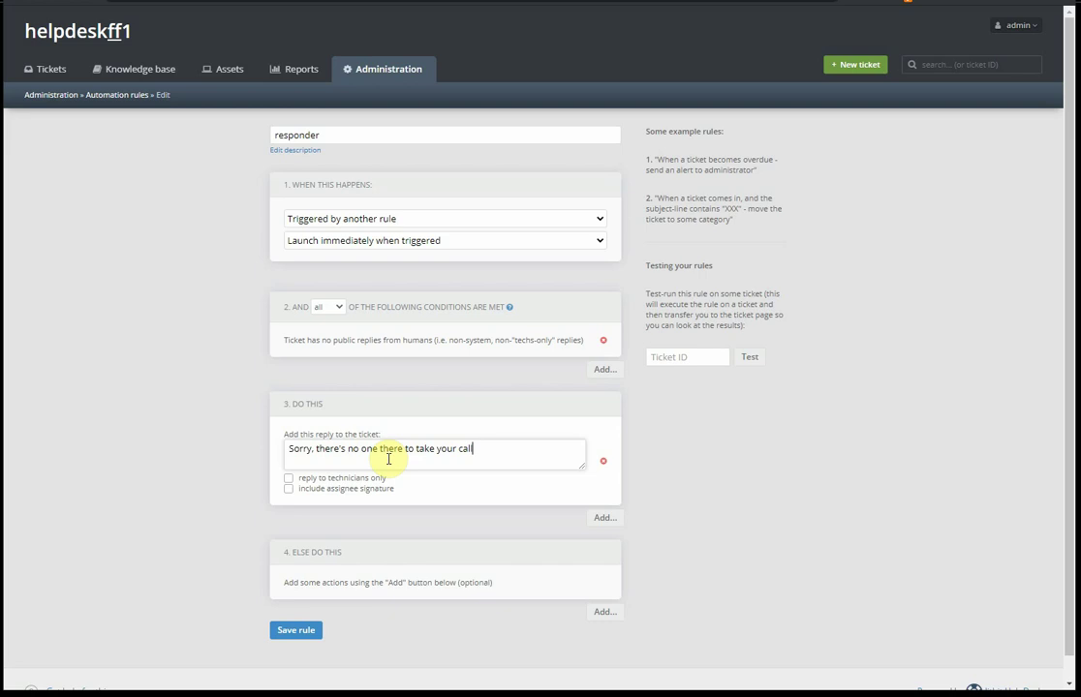
text( call, but we logged your request and get back to you.)
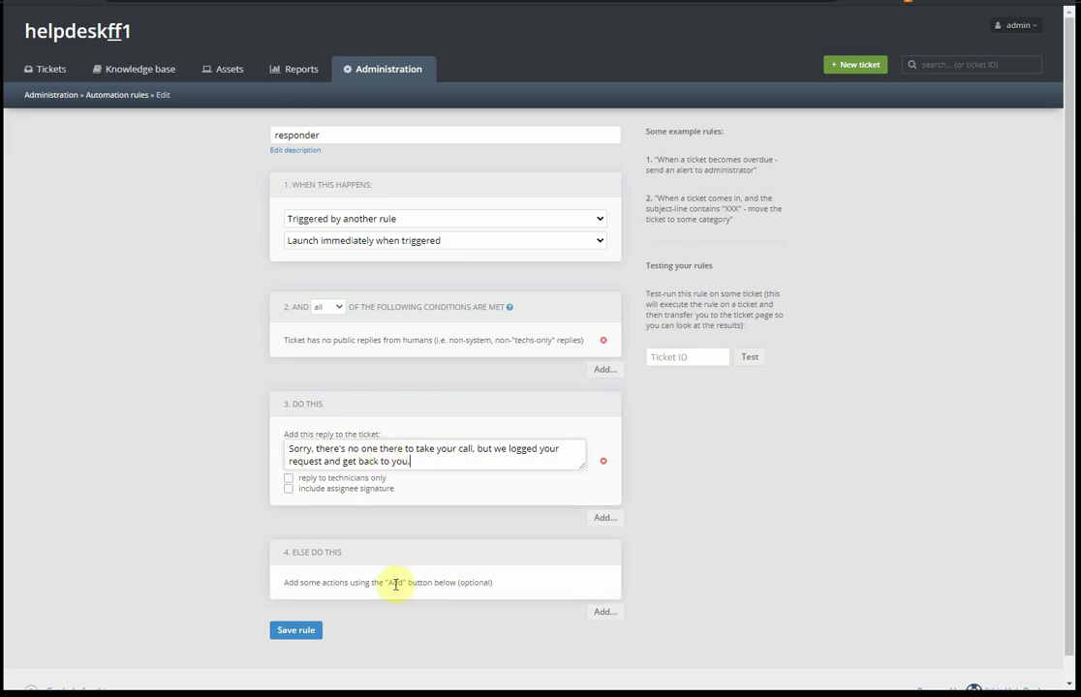
click(296, 635)
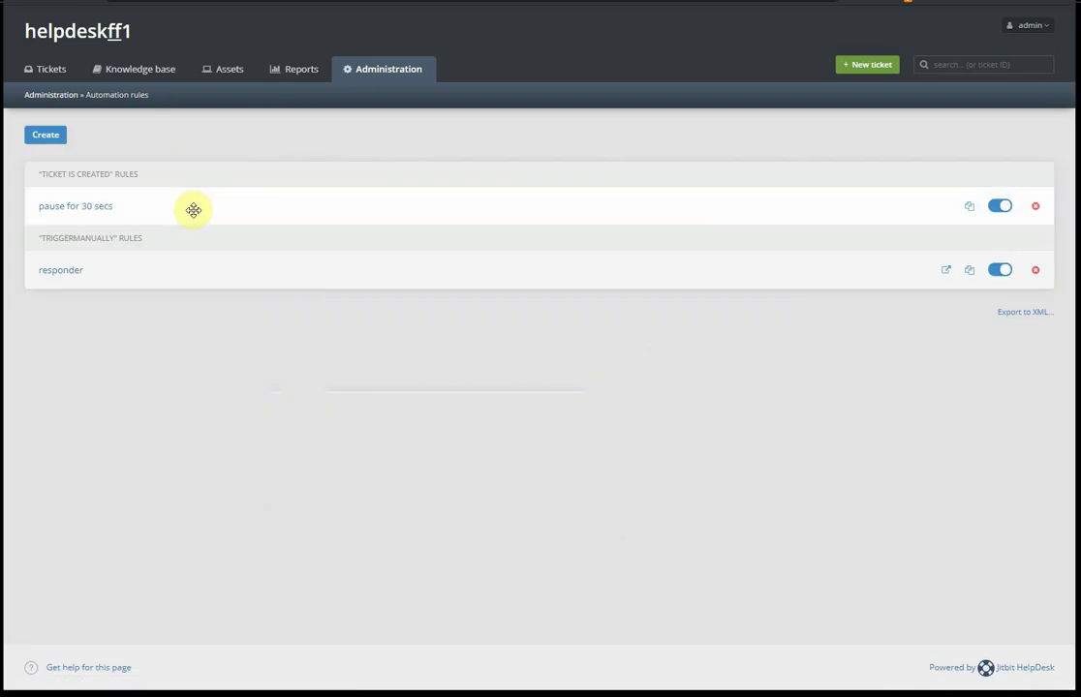
Step: Reopen the "pause for 30 secs" rule and add an action after the delay that triggers the "responder" rule
click(88, 208)
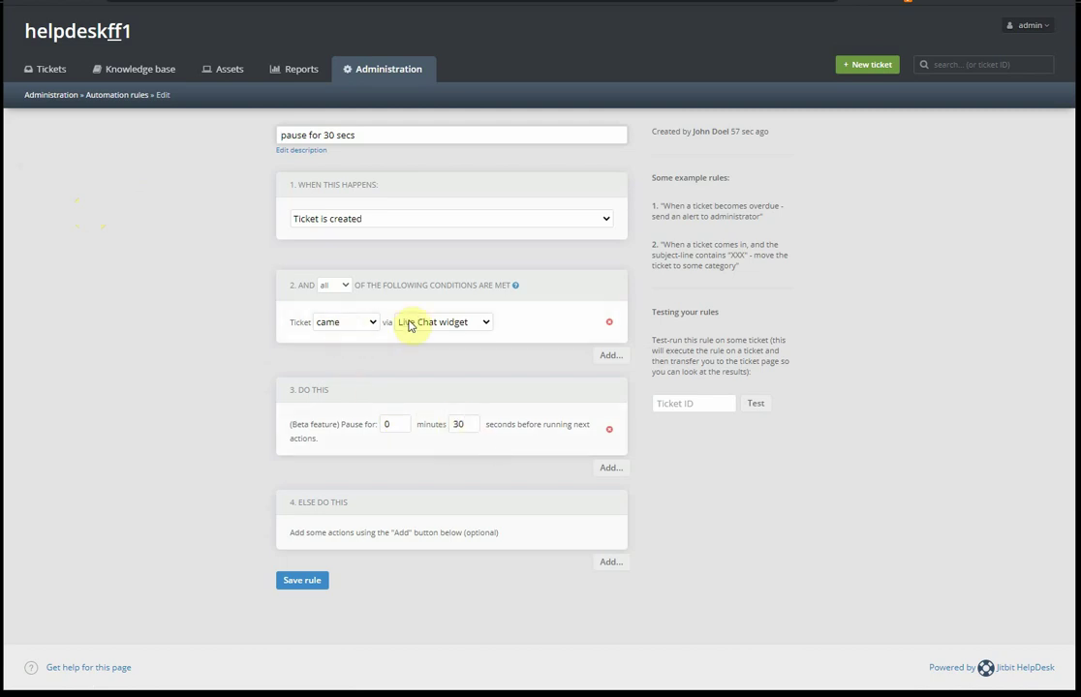
click(608, 468)
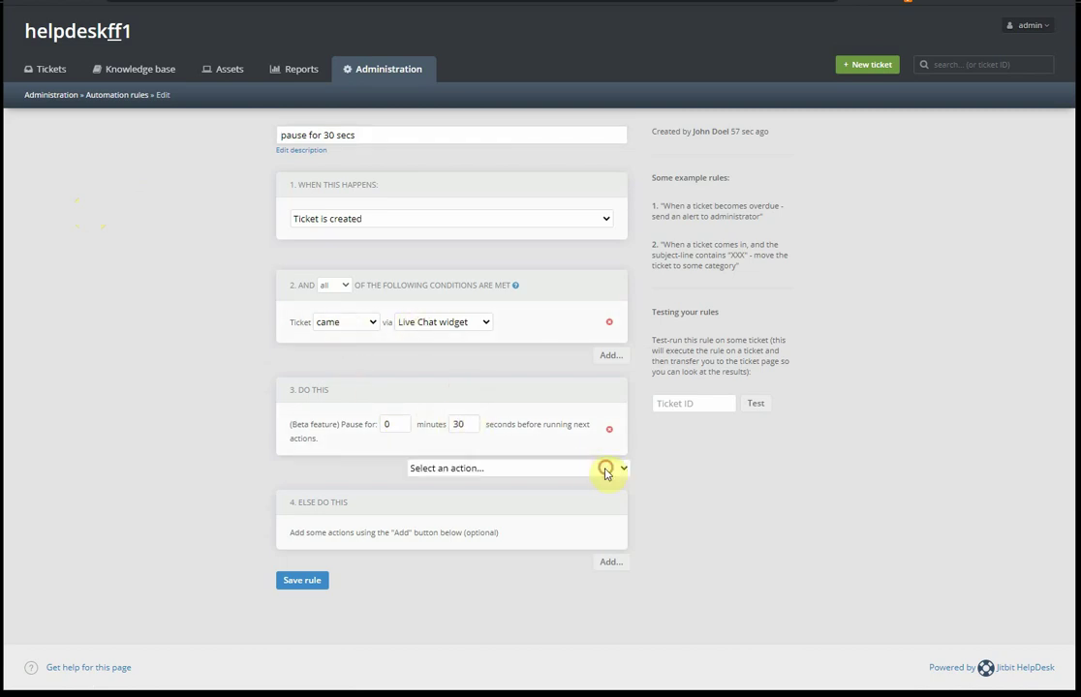
click(450, 469)
scroll(474, 441, down, 6)
click(466, 447)
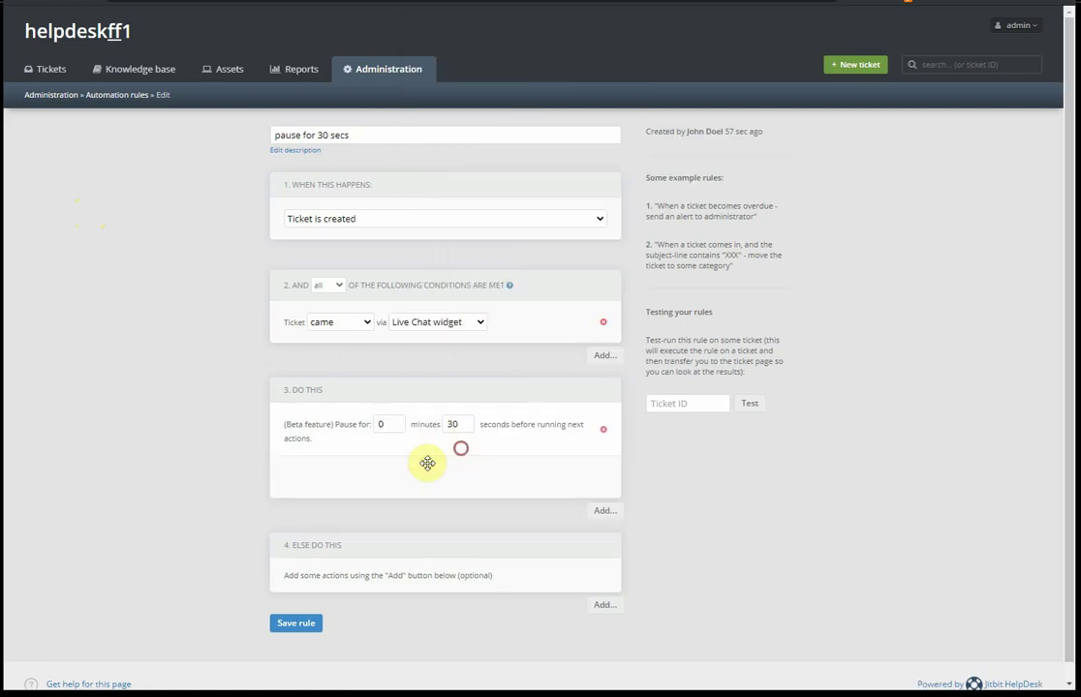
click(377, 479)
click(357, 514)
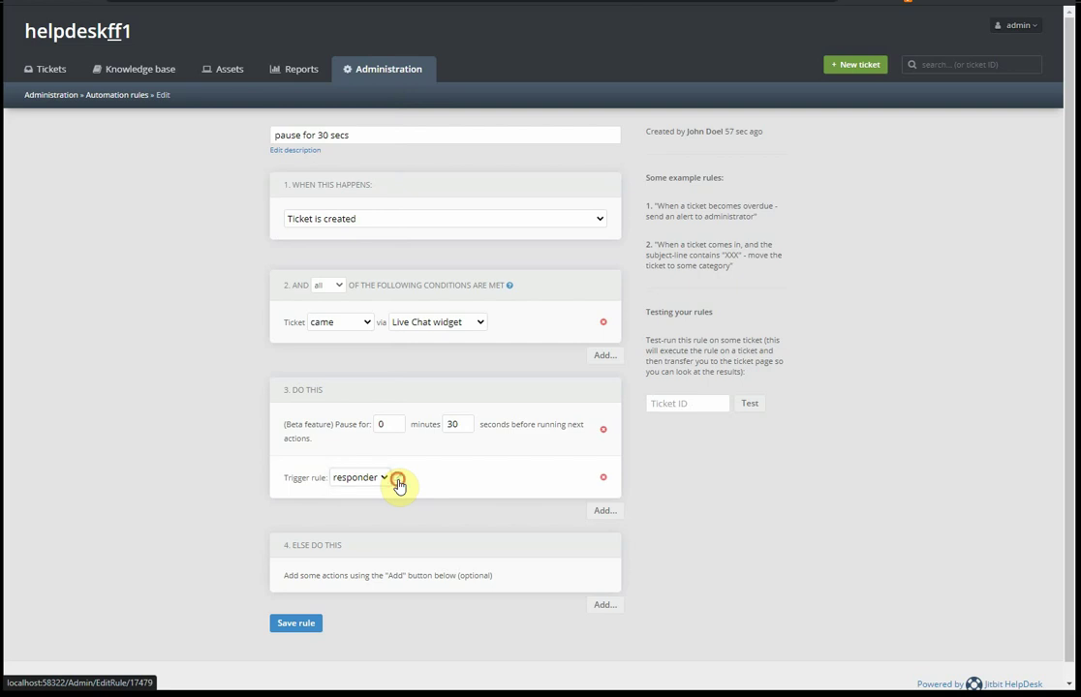
Step: Open the linked responder rule and review its condition about public replies from humans
click(398, 481)
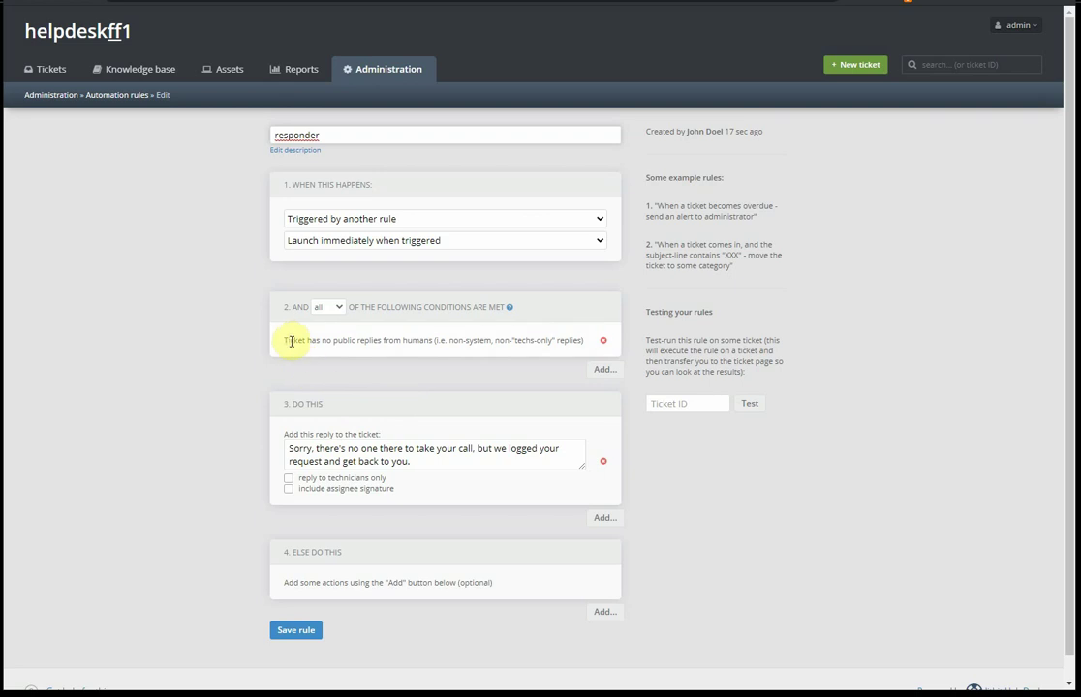
drag(285, 340, 428, 340)
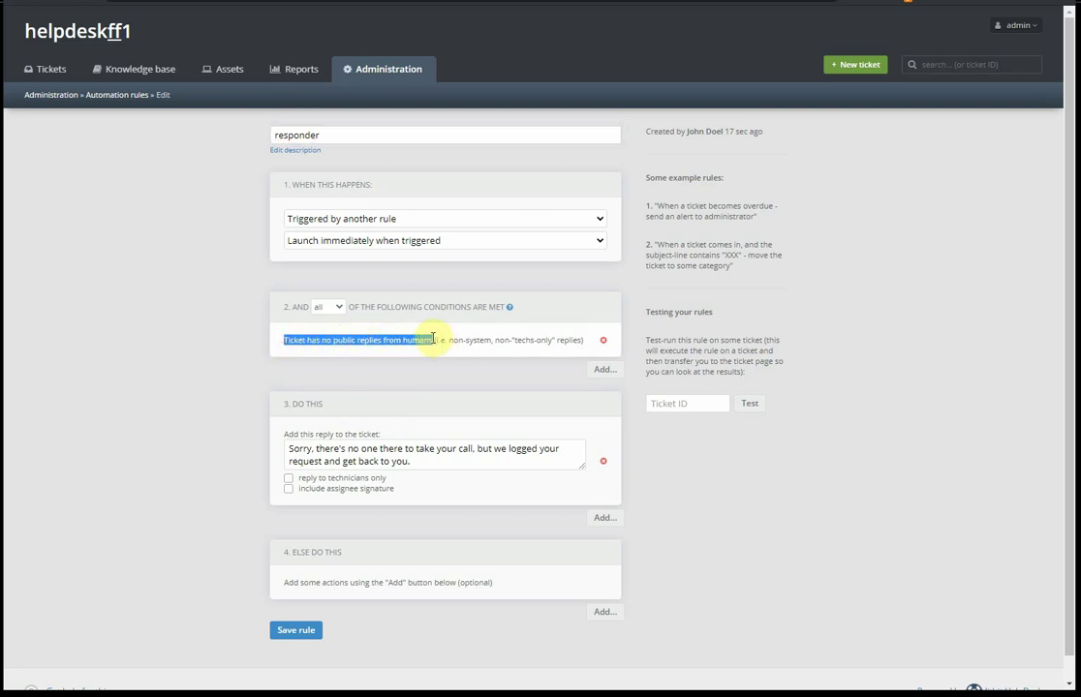
Step: Save the responder rule and reopen it from the automation rules list
click(428, 340)
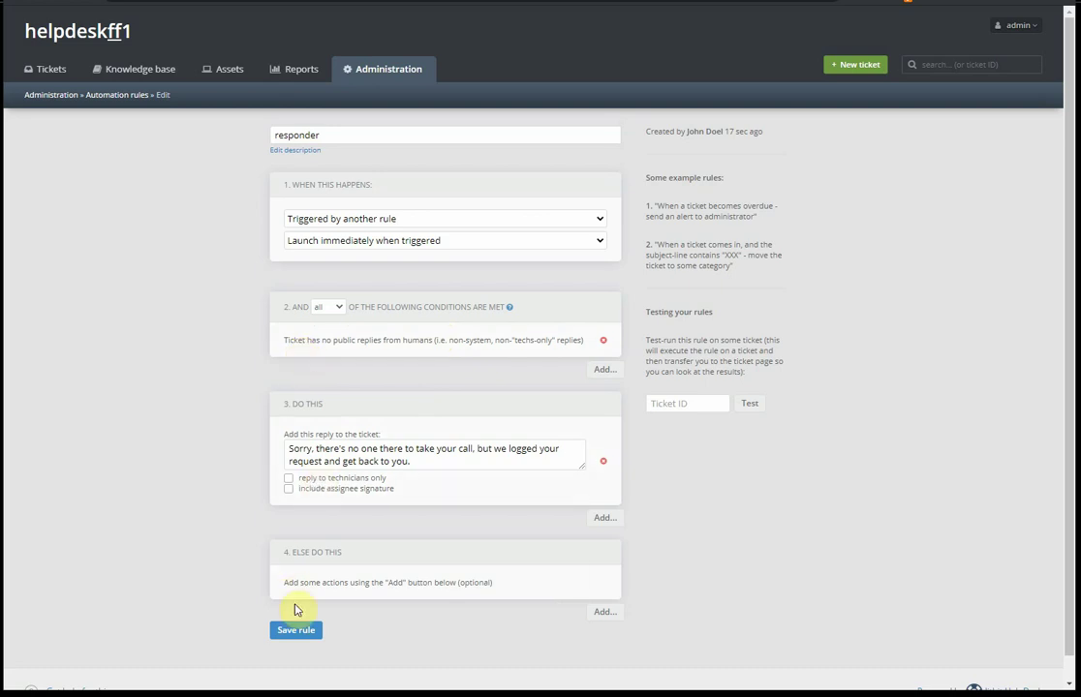
click(290, 631)
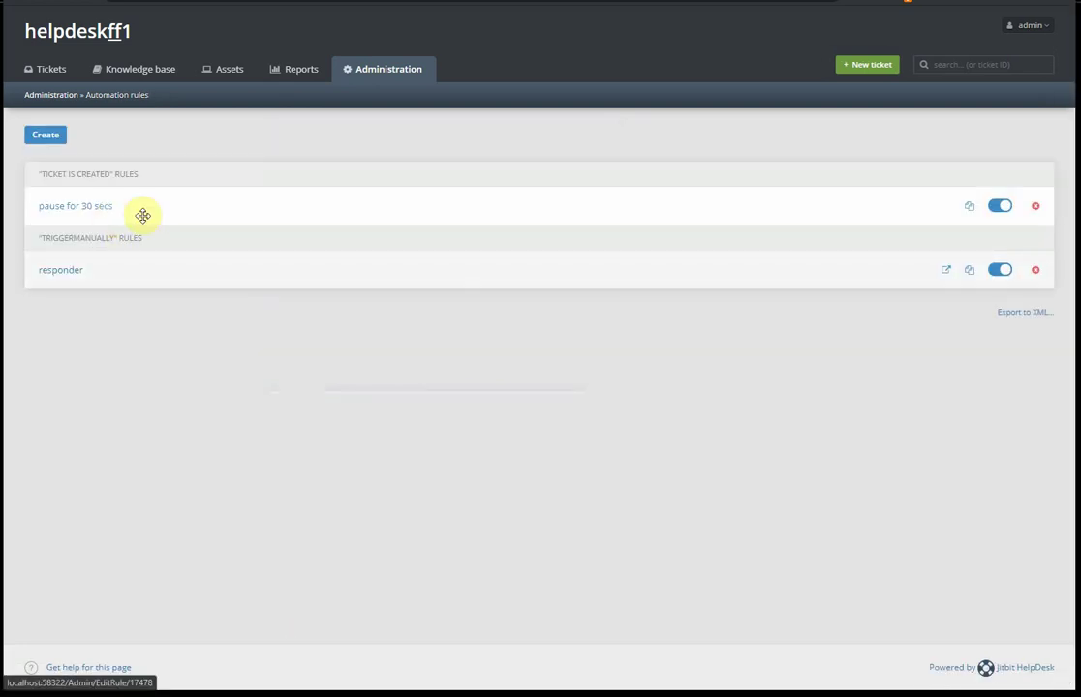
click(64, 275)
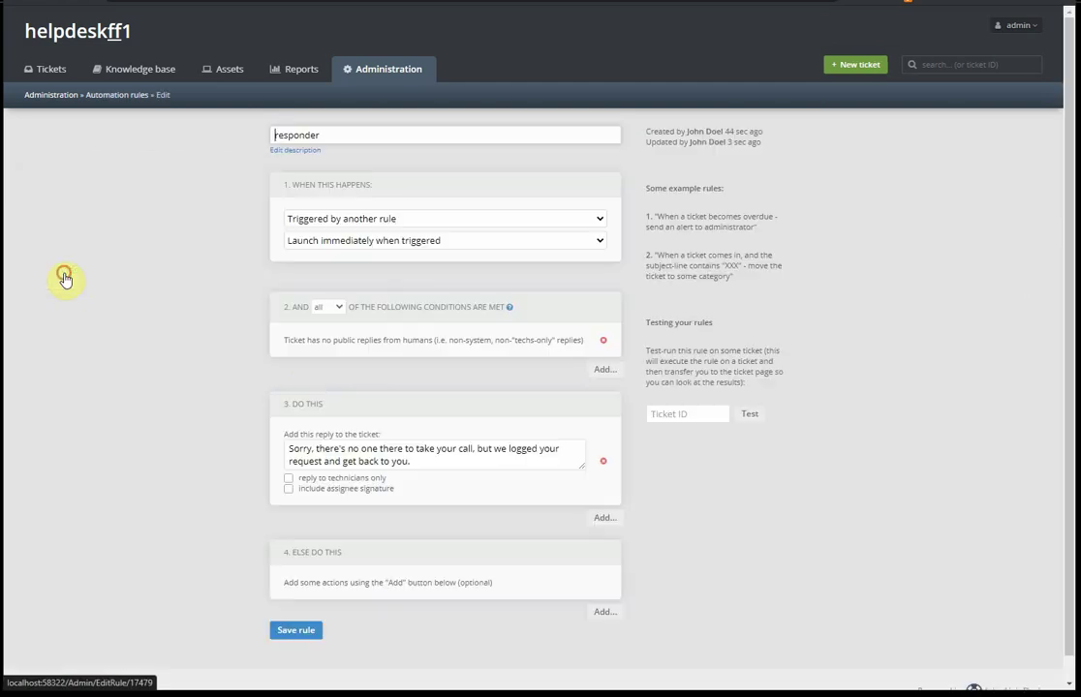
Step: Add a second condition to the responder rule that the ticket came via the Live Chat widget
click(603, 373)
click(446, 369)
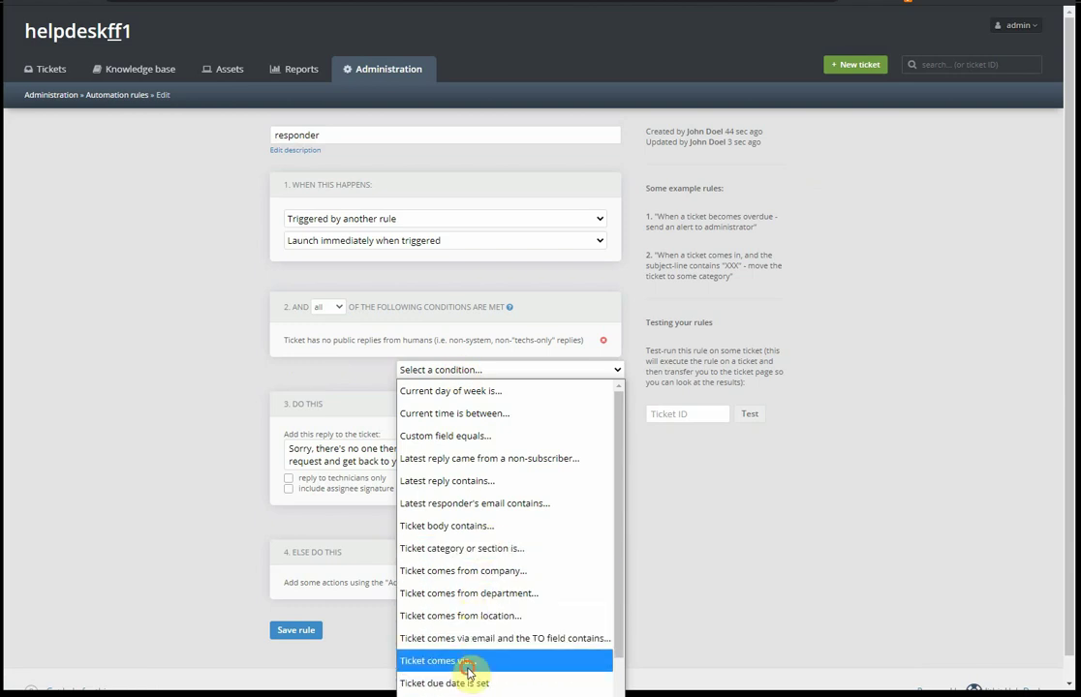
click(434, 661)
click(446, 379)
click(438, 556)
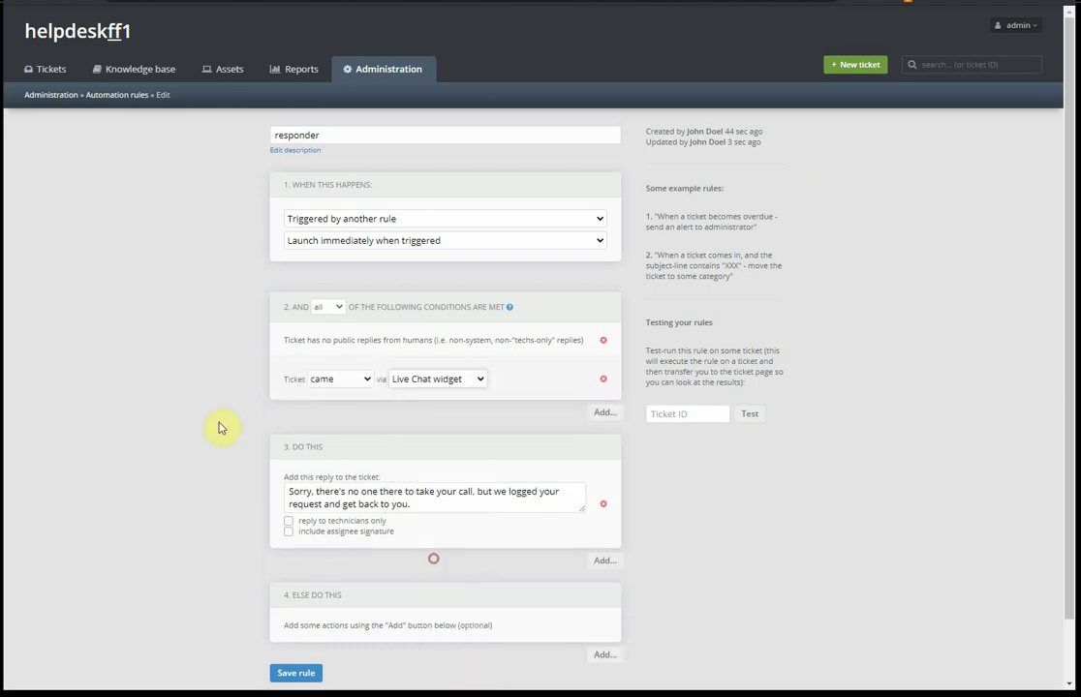
Step: Save the responder rule, return to the "pause for 30 secs" rule with its responder trigger, and save that too
scroll(232, 385, down, 1)
scroll(213, 373, up, 1)
scroll(237, 371, down, 1)
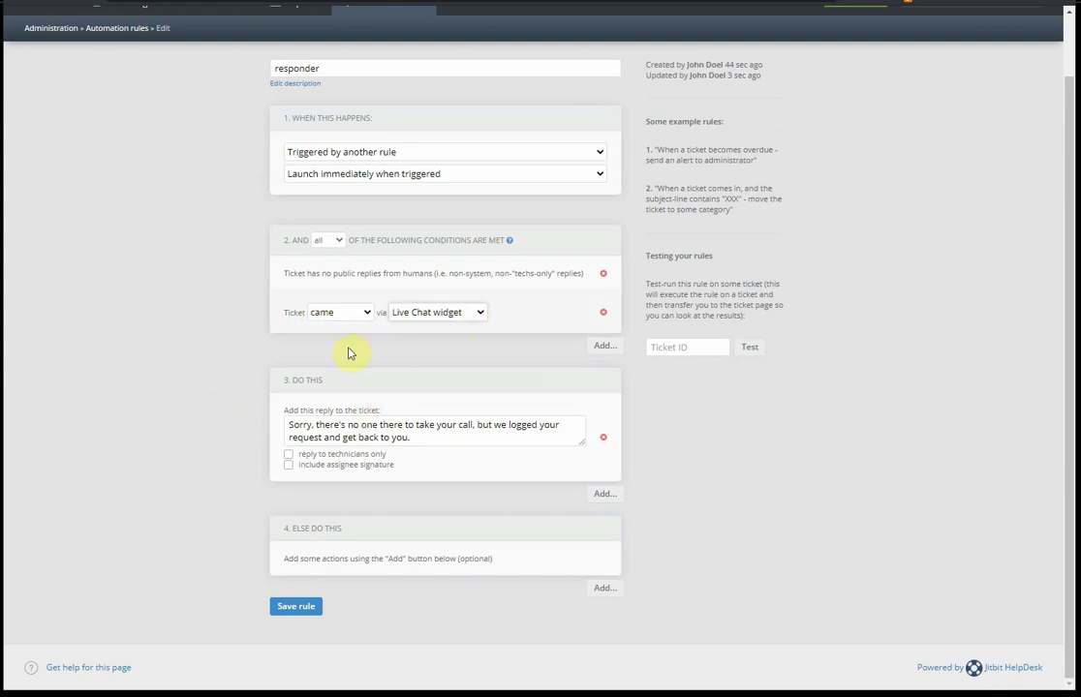
click(298, 612)
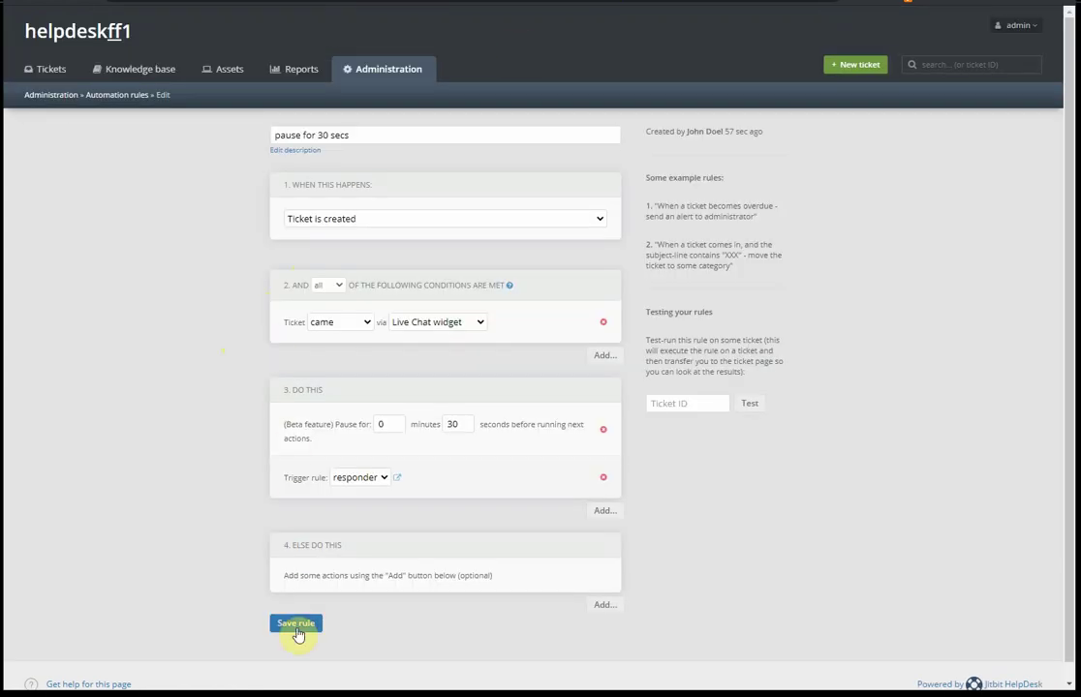
click(297, 626)
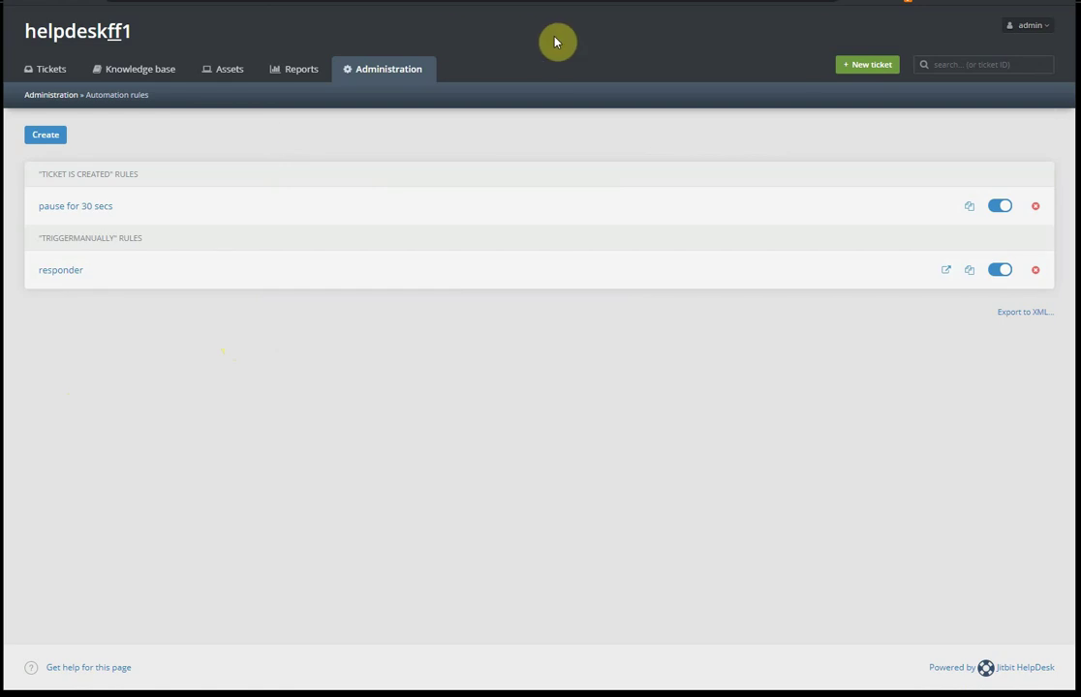